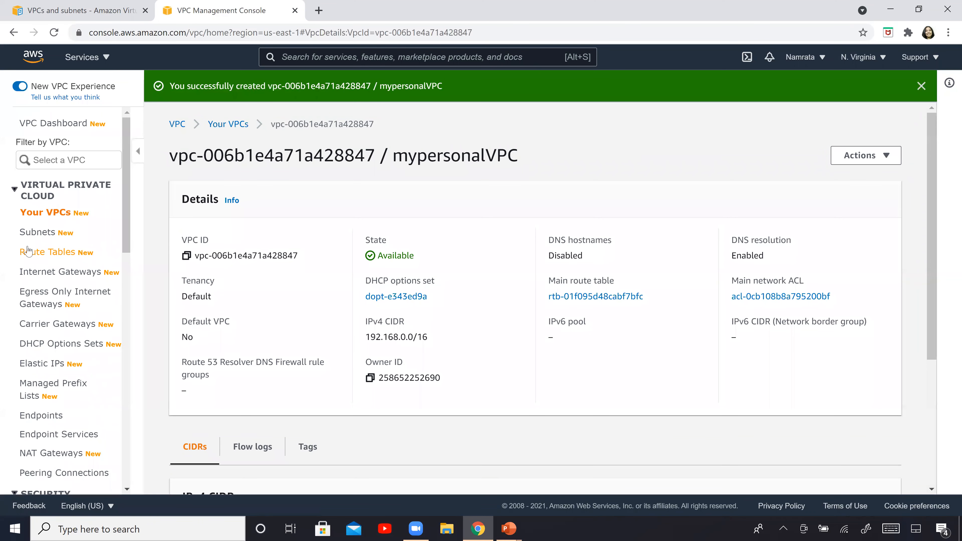
Start creating a new subnet and choose mypersonalVPC as its VPC
left_click(42, 231)
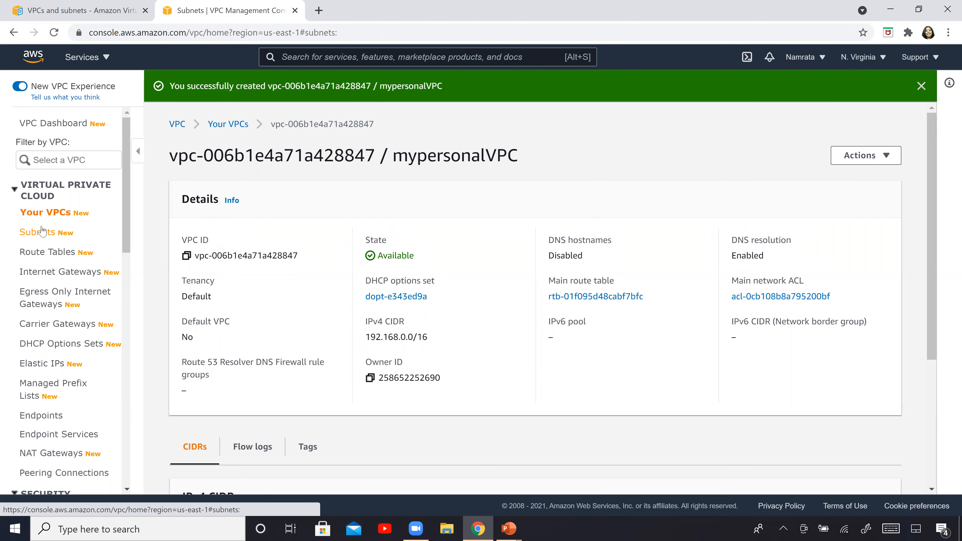
left_click(843, 107)
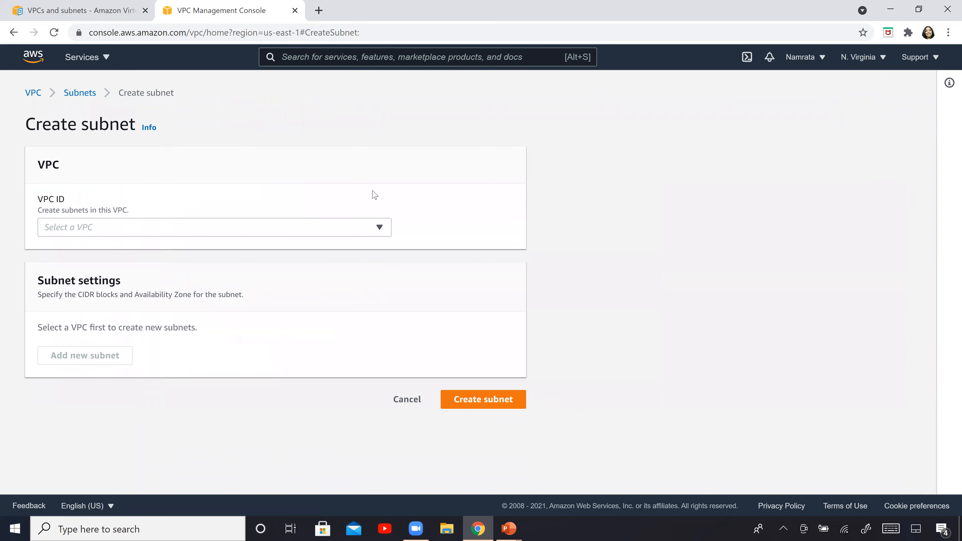
left_click(256, 228)
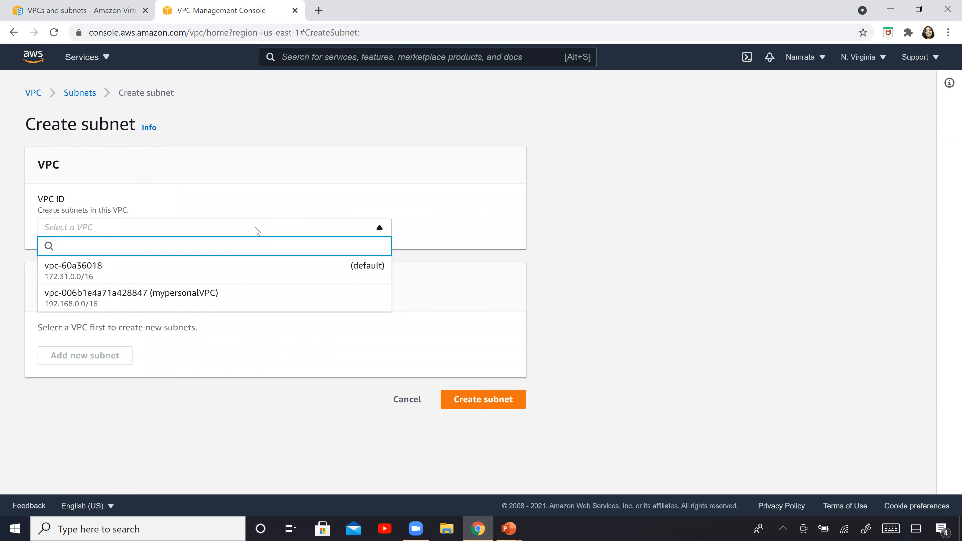
left_click(185, 306)
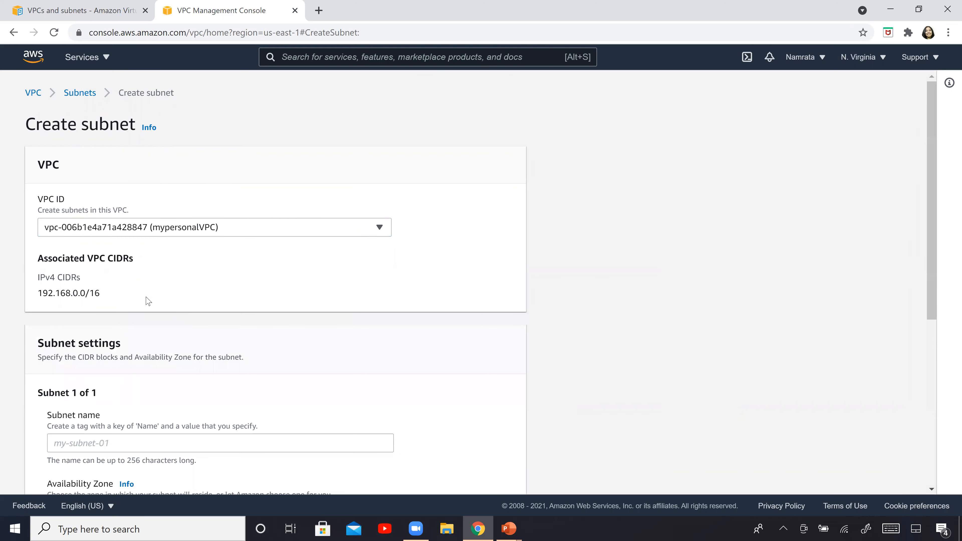
Name the subnet Subnet1 and place it in availability zone US East (N. Virginia) / us-east-1a
left_click(306, 446)
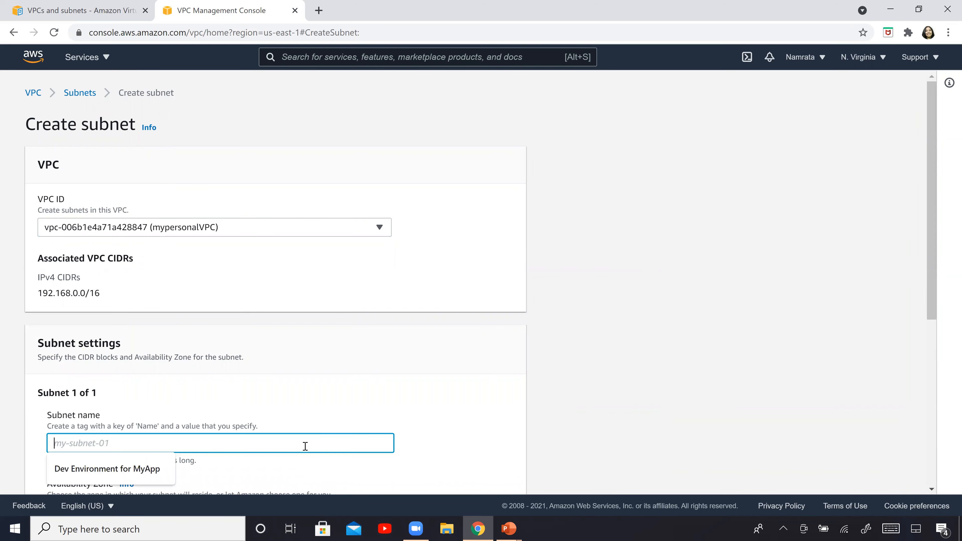
type("Sub")
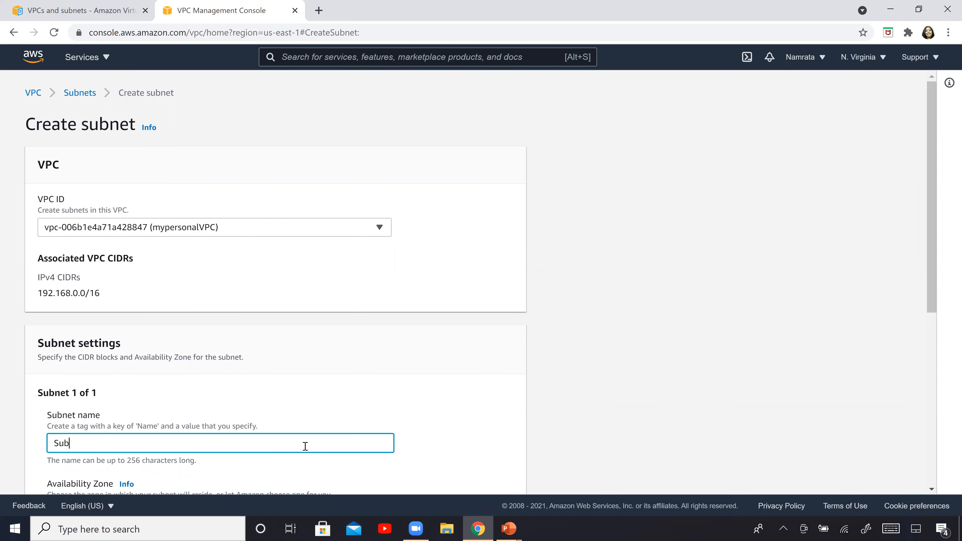
type("net1")
key("Tab")
key("Tab")
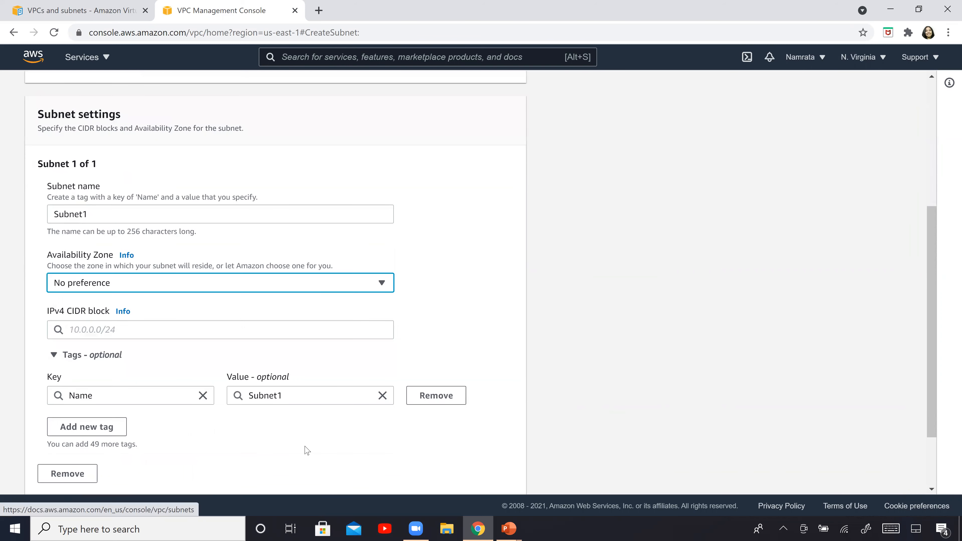
left_click(205, 287)
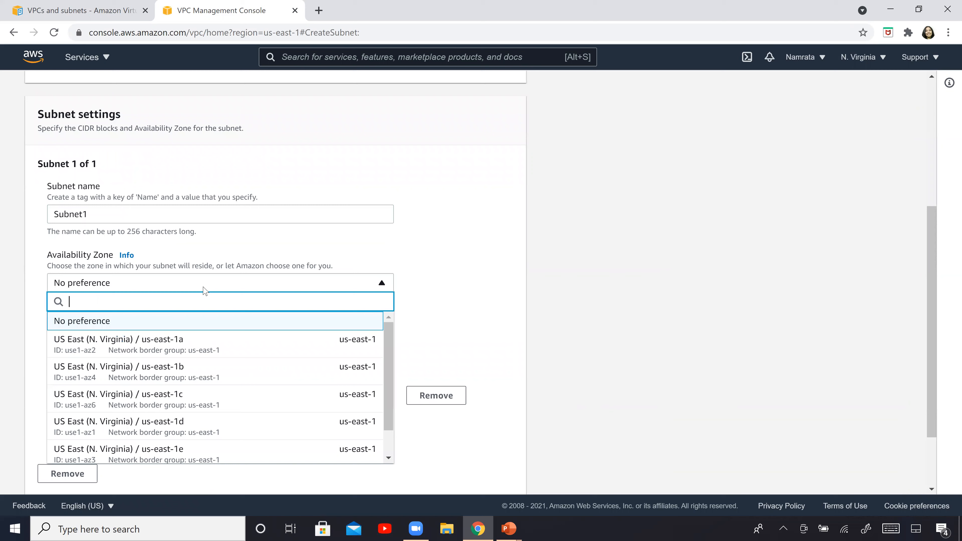
left_click(177, 339)
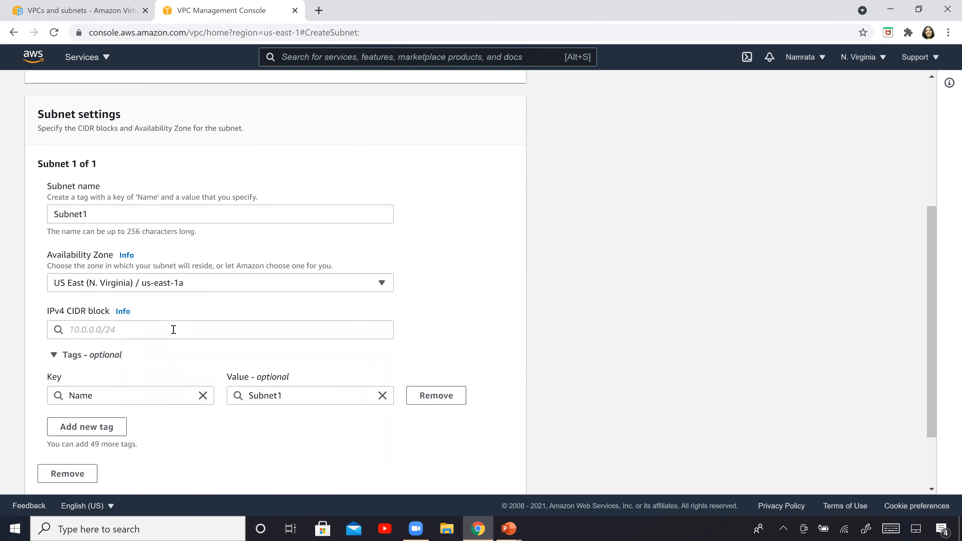
Check the planned subnet range on the PowerPoint slide and set the subnet's IPv4 CIDR block to 192.168.16.0/24
left_click(173, 329)
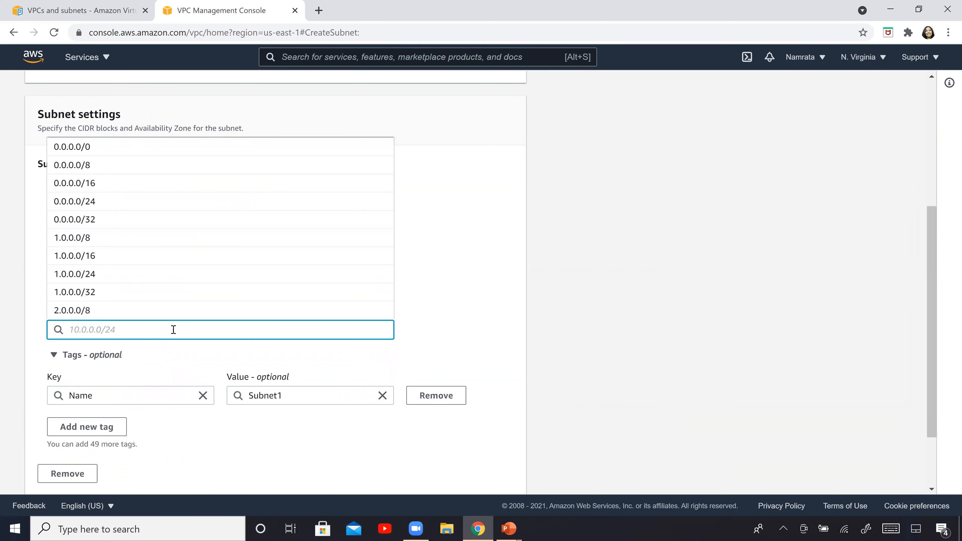
key("alt+Tab")
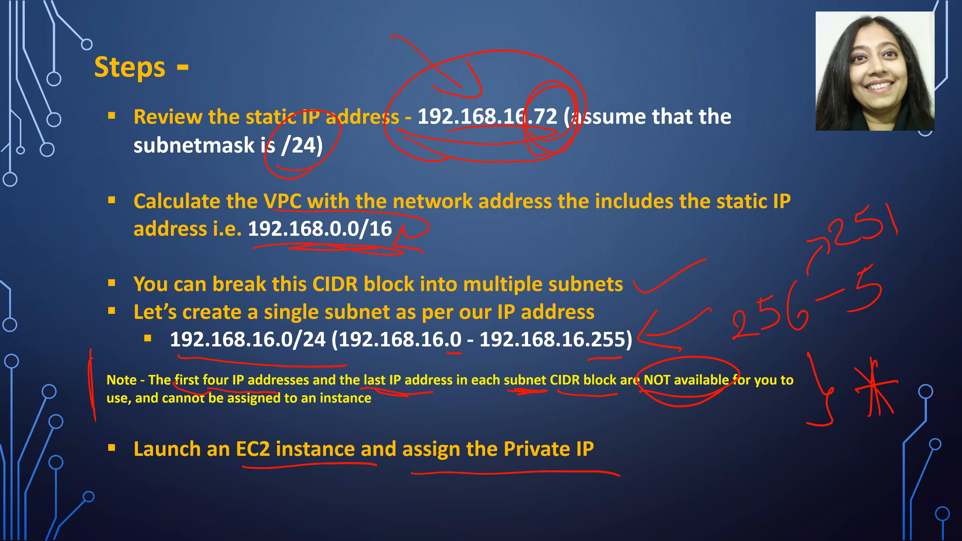
key("alt+Tab")
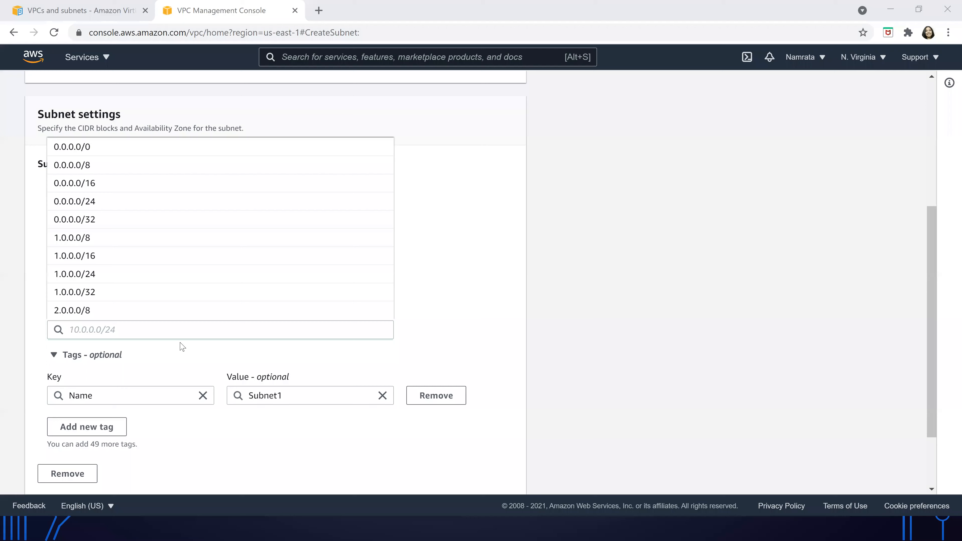
type("1")
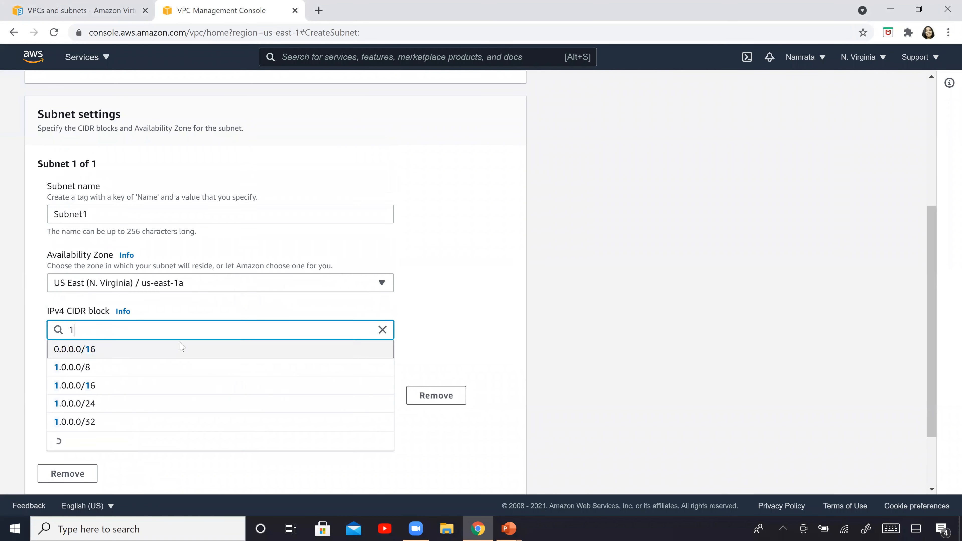
type("92")
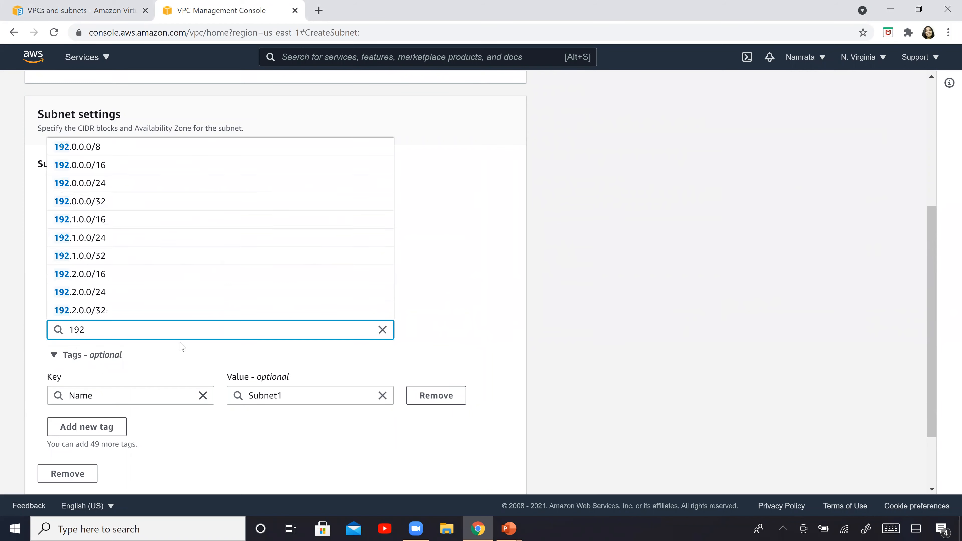
type(".168.")
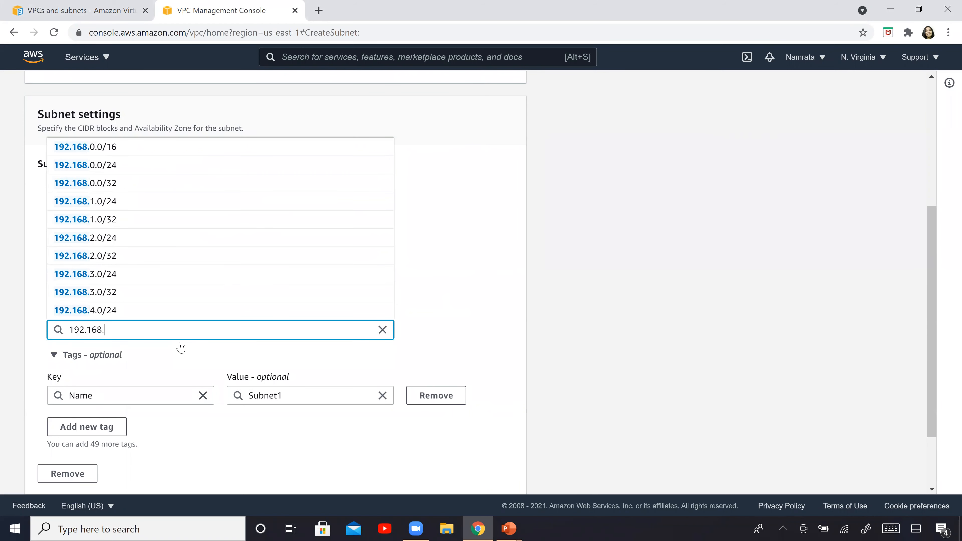
type("16.")
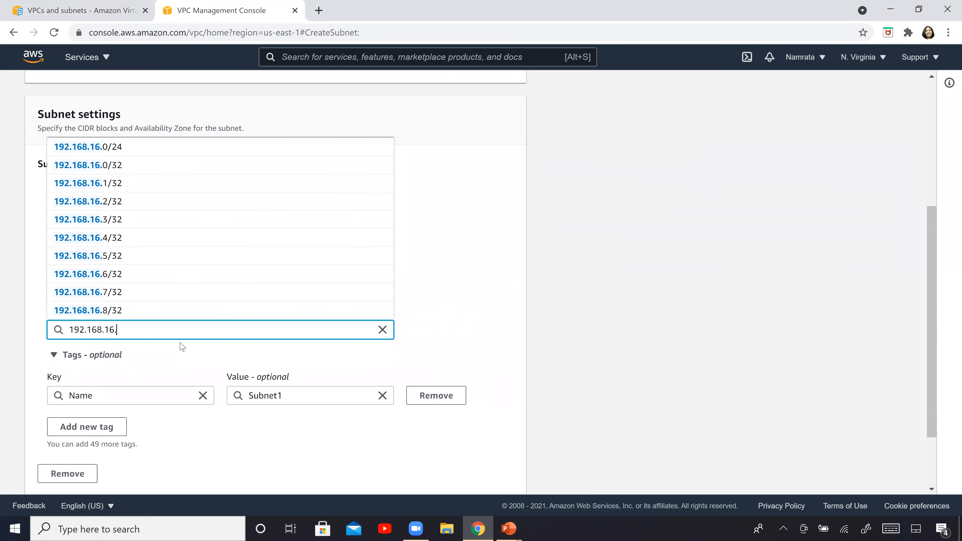
type("0/24")
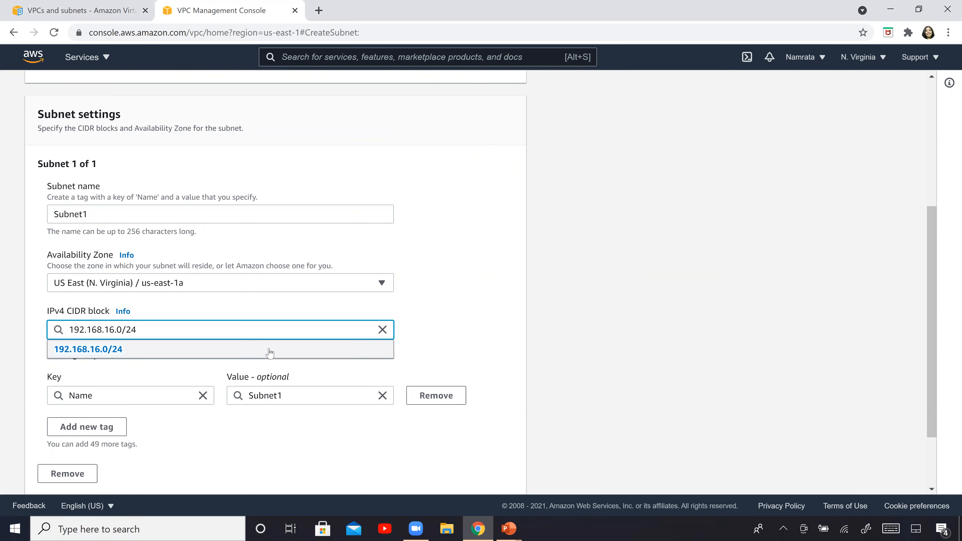
left_click(268, 350)
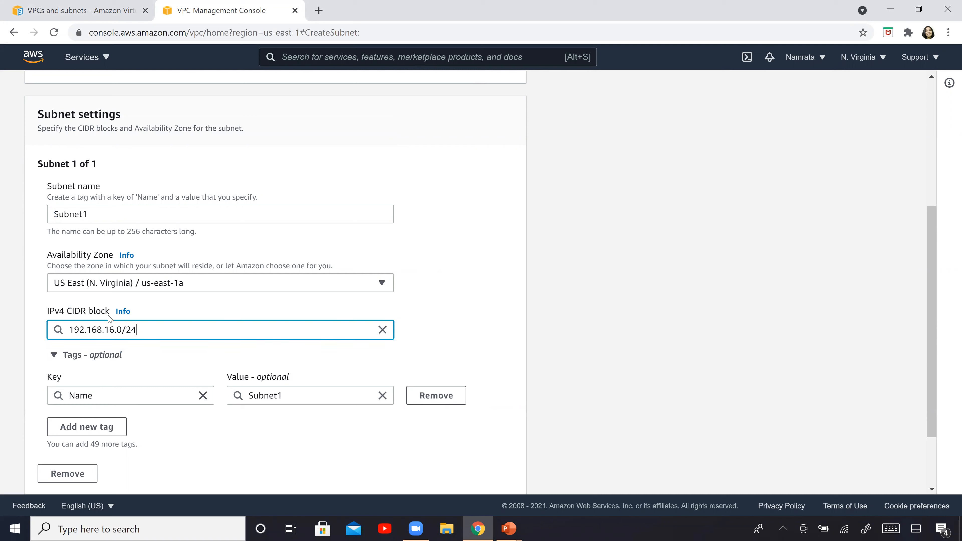
Create the subnet and highlight its available IPv4 address count in the subnets list
left_click(865, 342)
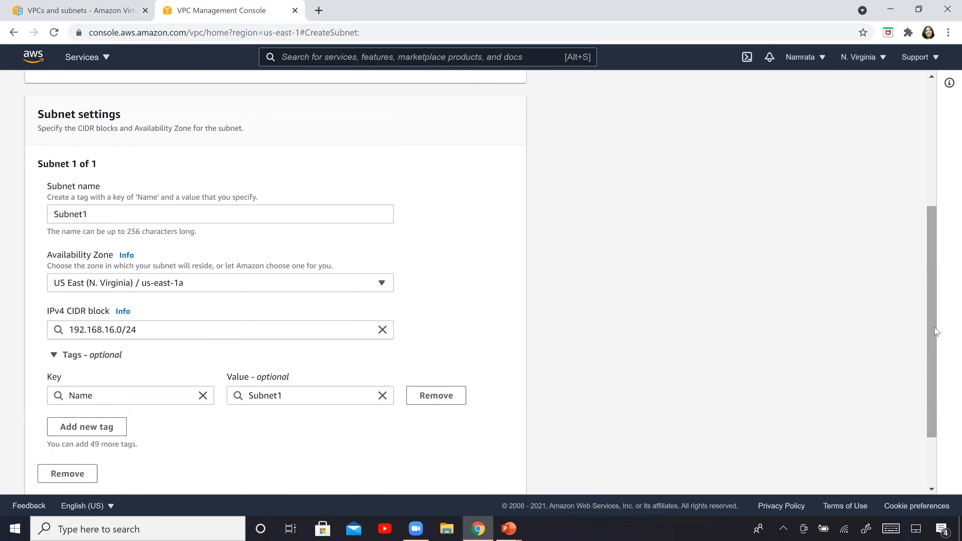
scroll(923, 451, "down", 2)
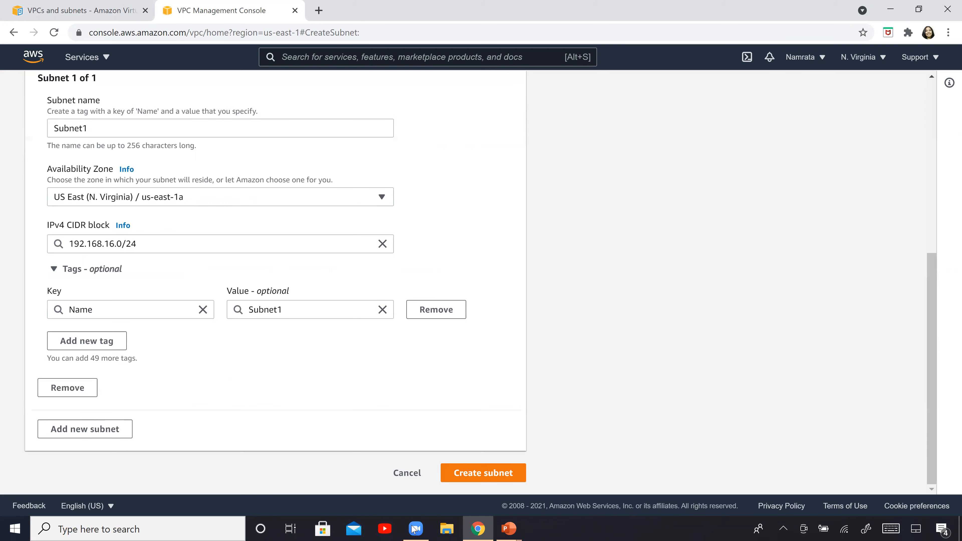
left_click(479, 474)
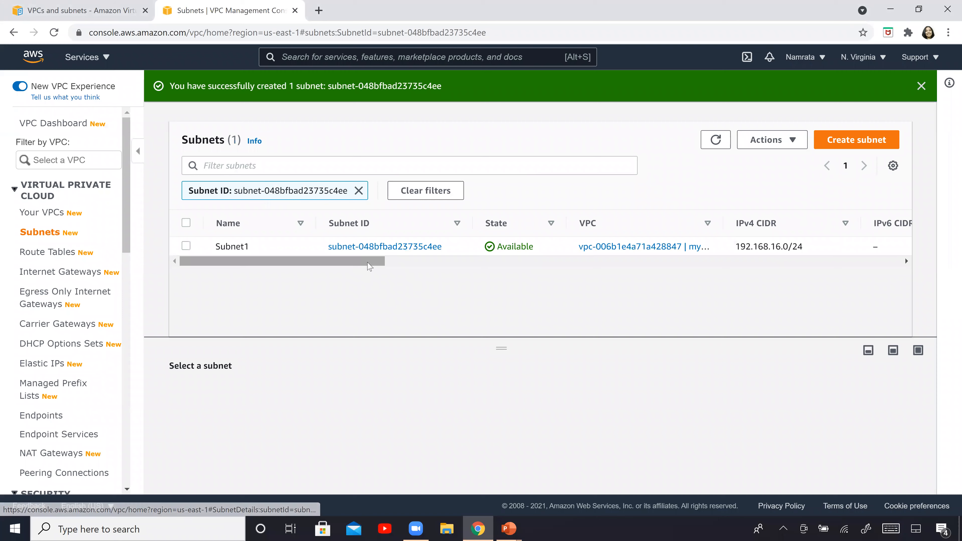
left_click_drag(369, 262, 471, 262)
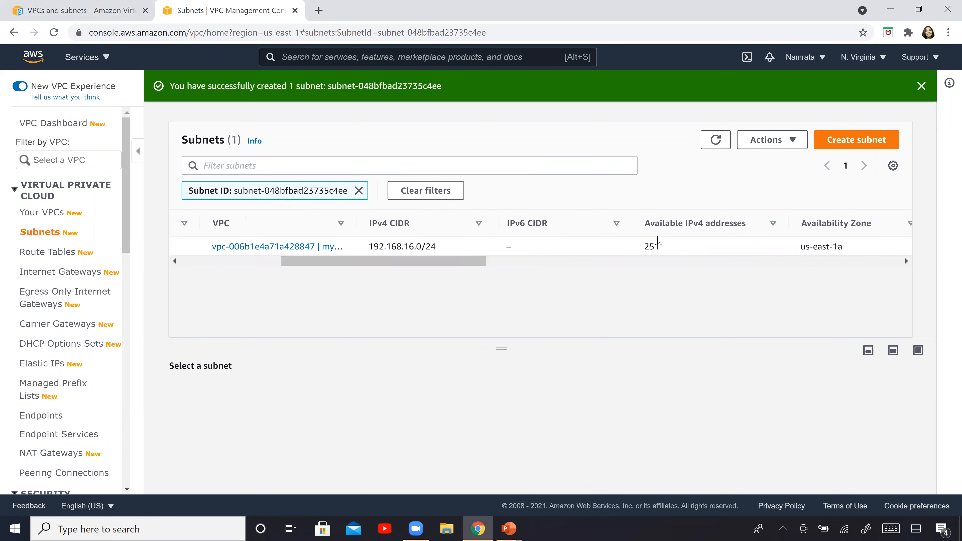
double_click(650, 247)
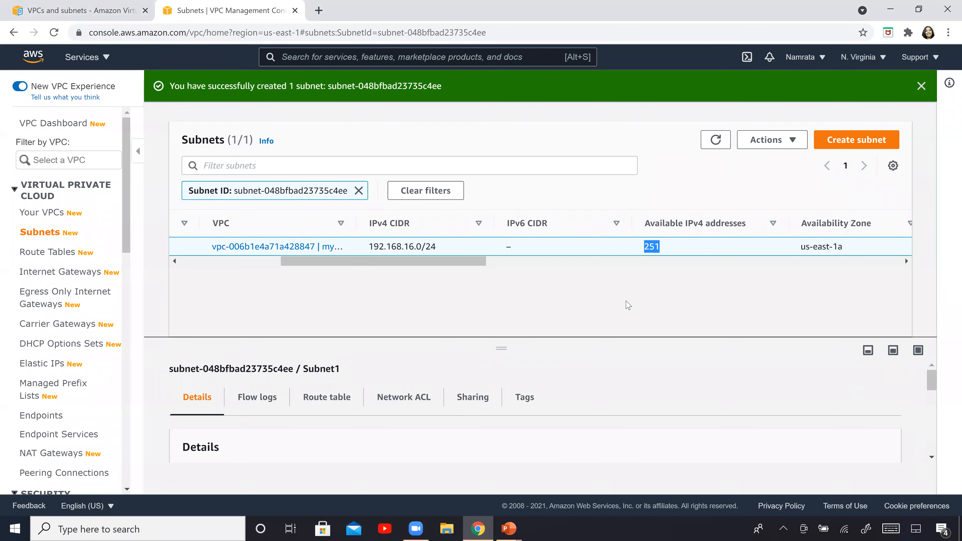
Switch to the PowerPoint slide show, ink a line beside the note, circle the handwritten 256 and 251, and mark the 5
key("alt+Tab")
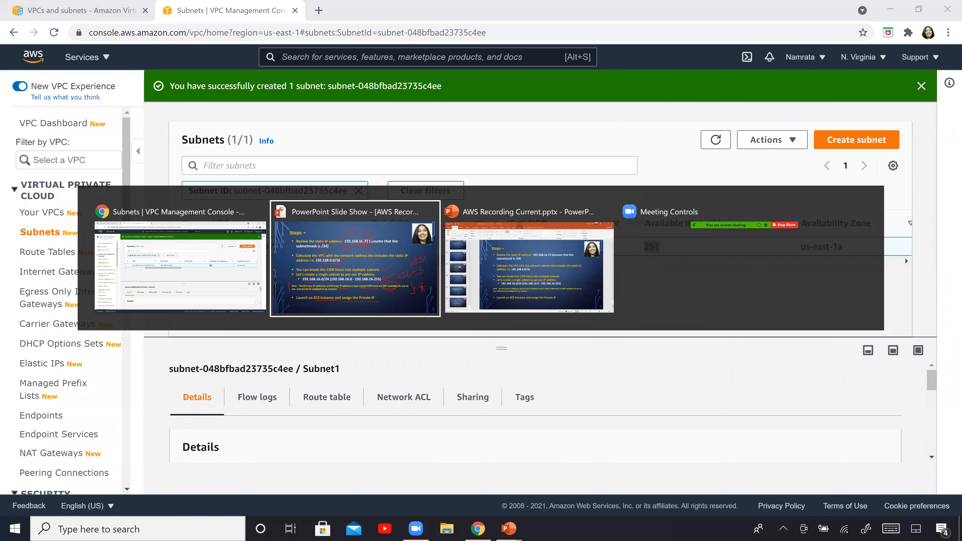
mouse_move(92, 374)
left_mouse_down()
mouse_move(98, 423)
mouse_move(94, 411)
left_mouse_up()
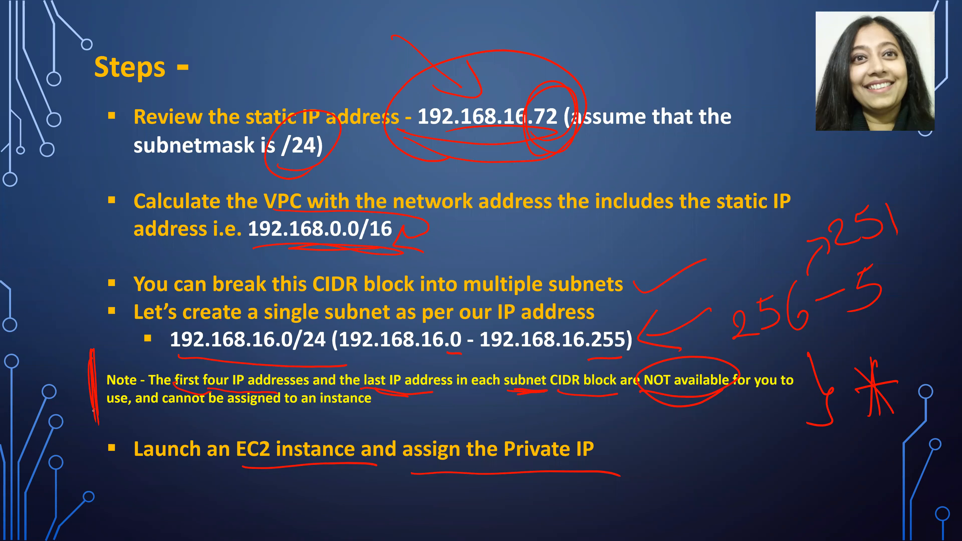
mouse_move(723, 340)
left_mouse_down()
mouse_move(761, 247)
mouse_move(751, 361)
left_mouse_up()
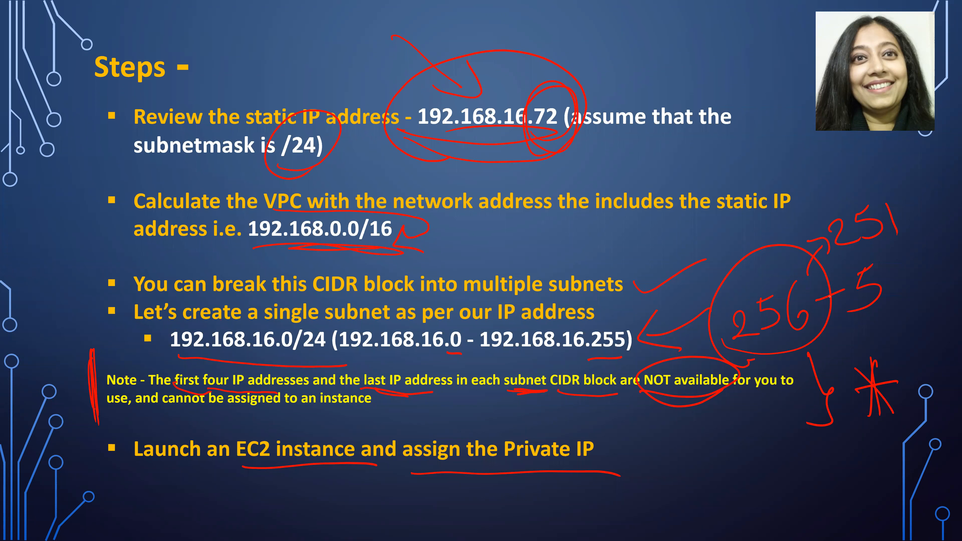
mouse_move(893, 308)
left_mouse_down()
mouse_move(878, 320)
mouse_move(896, 314)
left_mouse_up()
left_click_drag(908, 195, 807, 235)
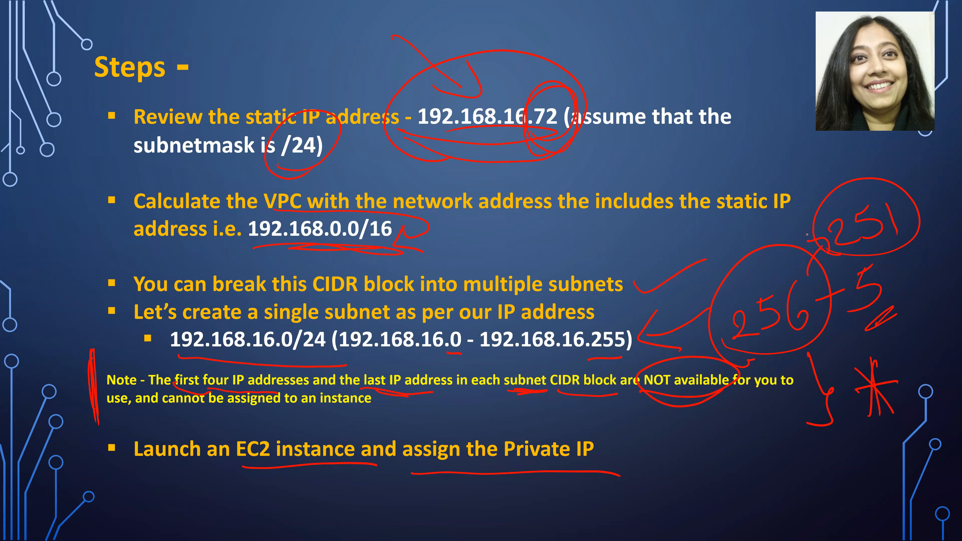
Switch back to the AWS console in Chrome and open the EC2 service
key("alt+Tab")
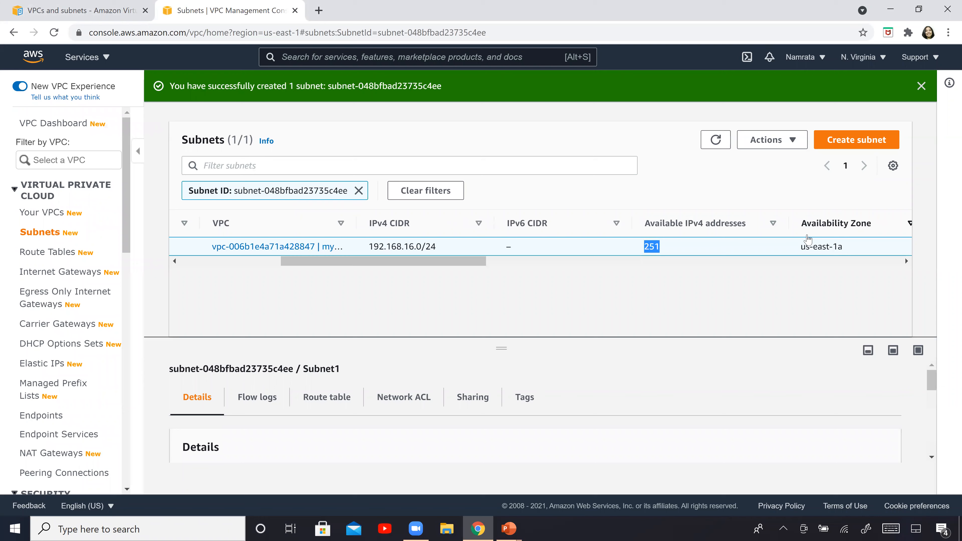
left_click(107, 60)
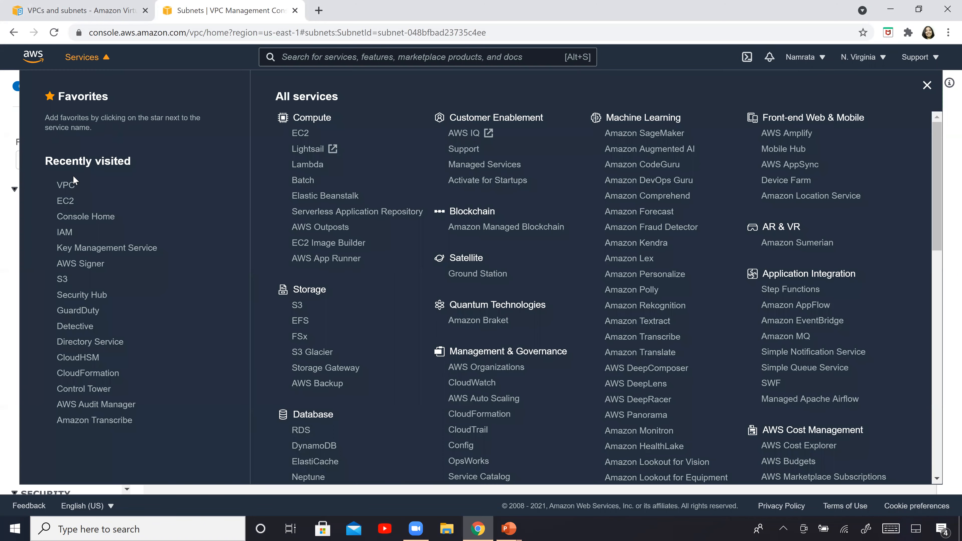
left_click(65, 203)
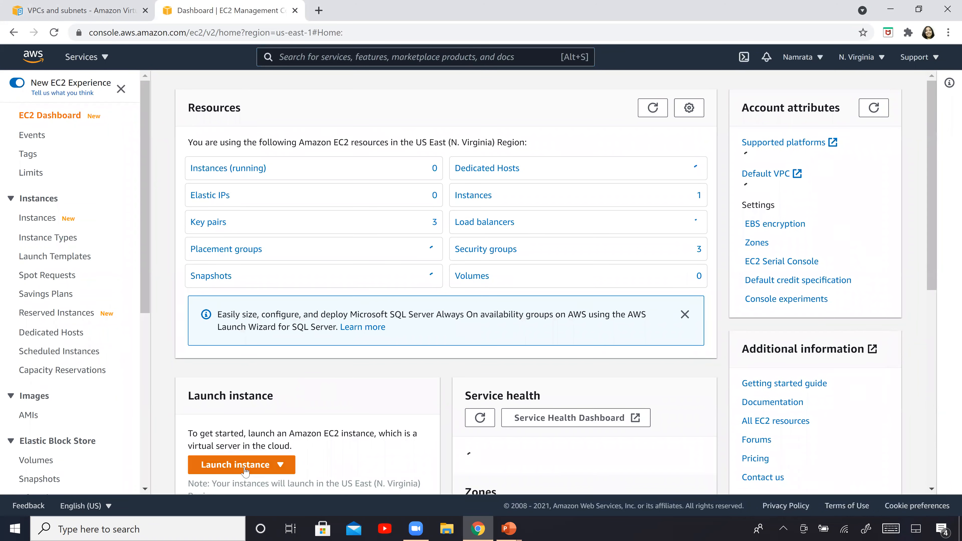
Start launching an EC2 instance with the 64-bit (x86) Amazon Linux 2 AMI and type t2.micro, continuing to the instance details
left_click(245, 471)
left_click(247, 424)
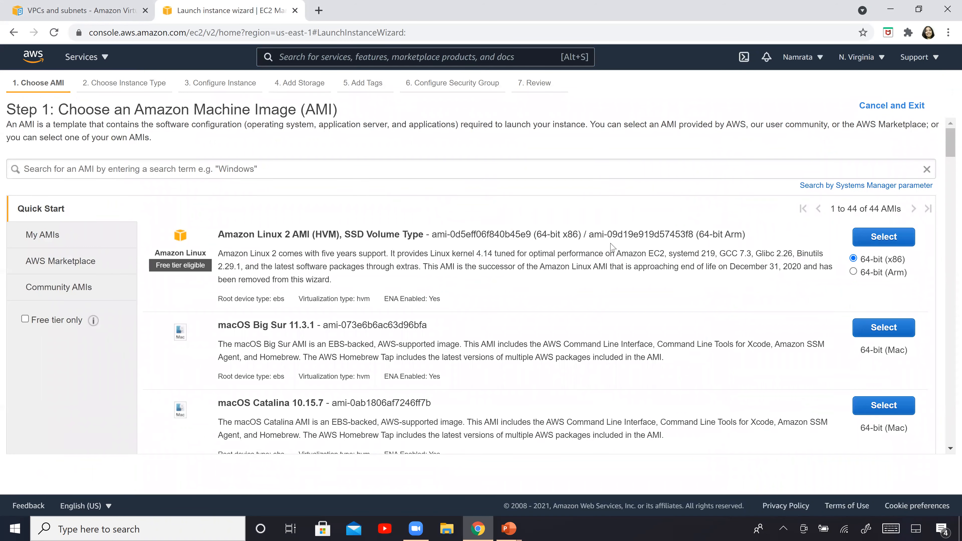
left_click(875, 238)
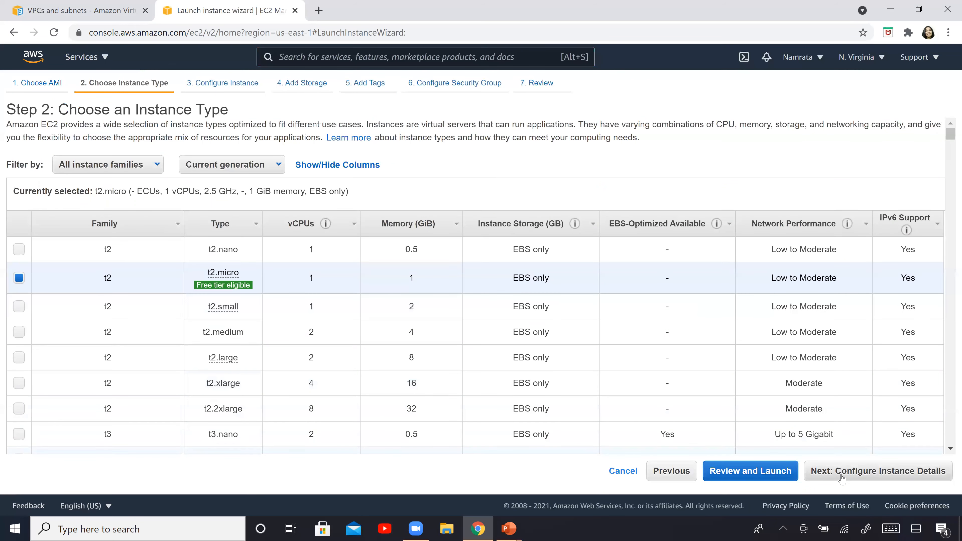
left_click(827, 481)
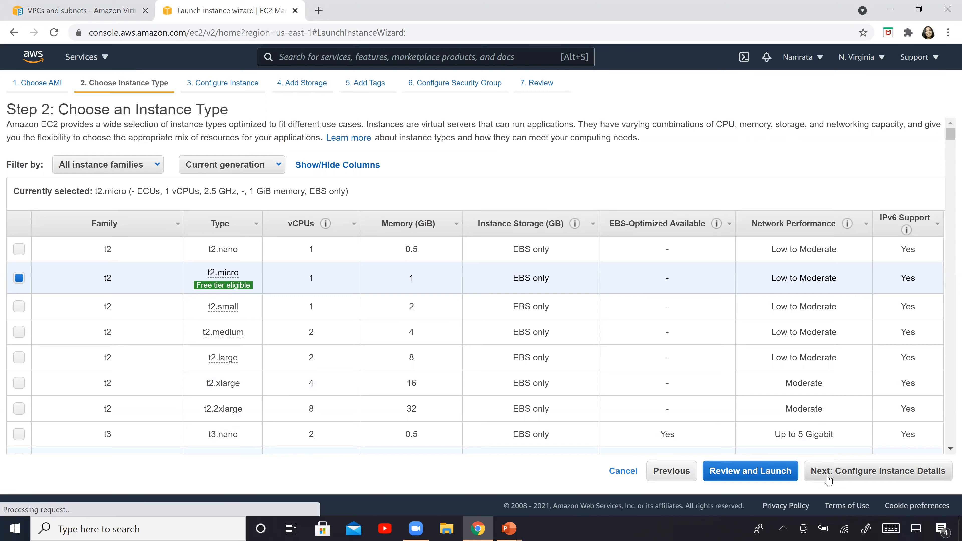
Set the instance's network to mypersonalVPC and highlight the available IP address count under Subnet1
left_click(299, 209)
left_click(336, 253)
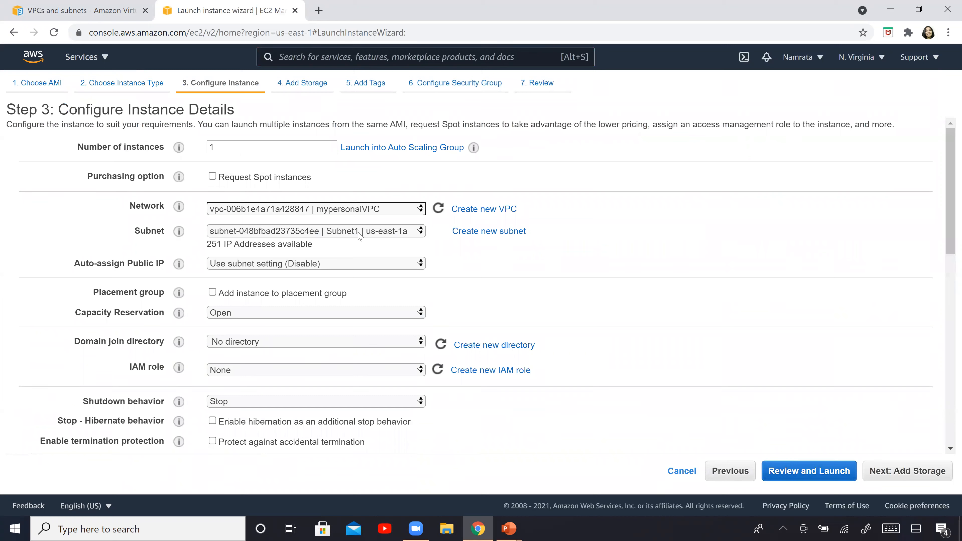
double_click(213, 244)
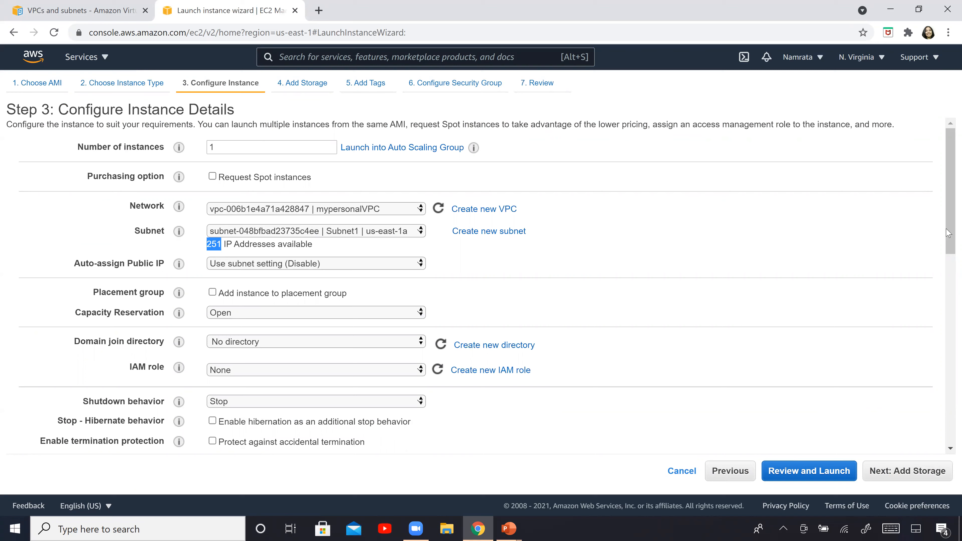
Set the primary IP of the eth0 network interface to 192.168.16.72 and proceed to the launch review
scroll(416, 307, "down", 8)
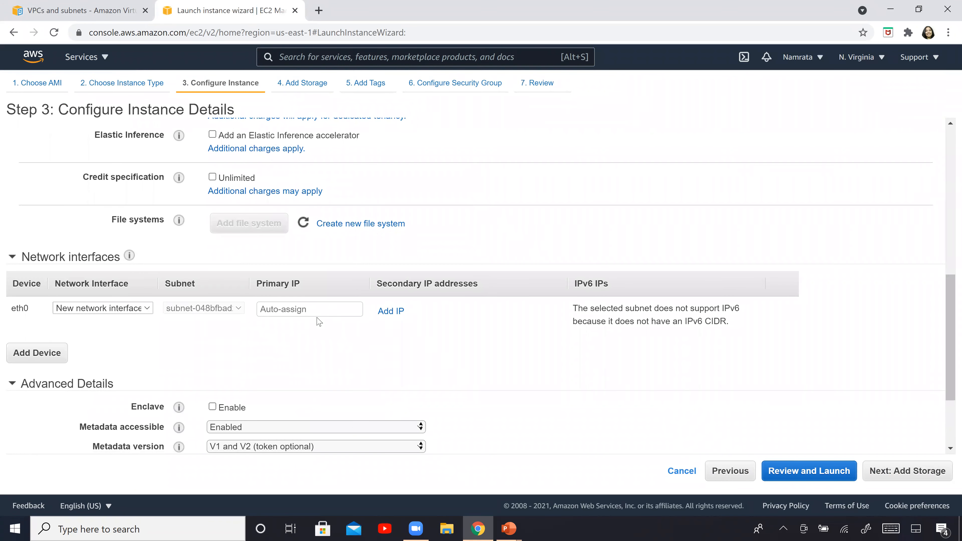
left_click(317, 310)
type("192.168")
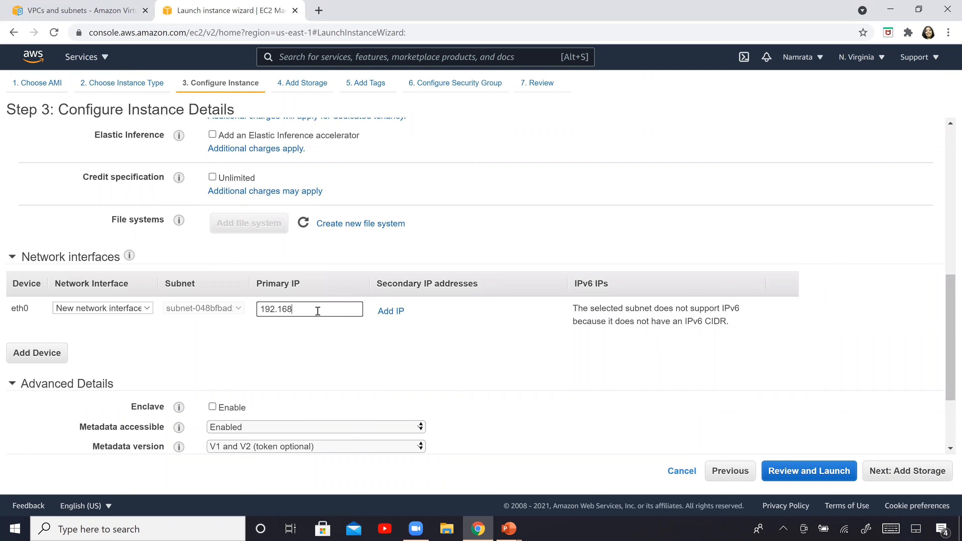
type(".16.72")
left_click(334, 371)
left_click(819, 473)
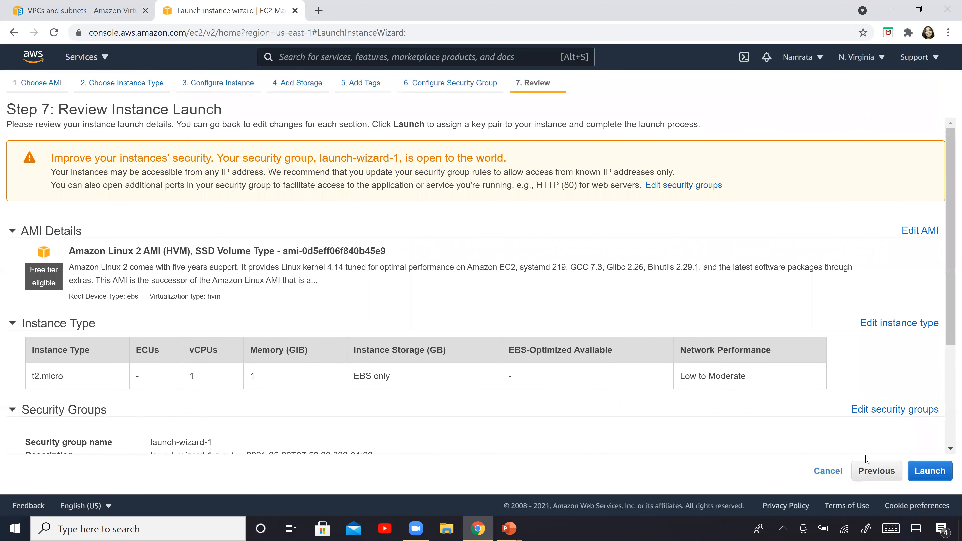
Launch the instance with the existing key pair AWSKeyPair, acknowledging access to its private key file, and display the new instance's details
left_click(946, 477)
left_click(588, 340)
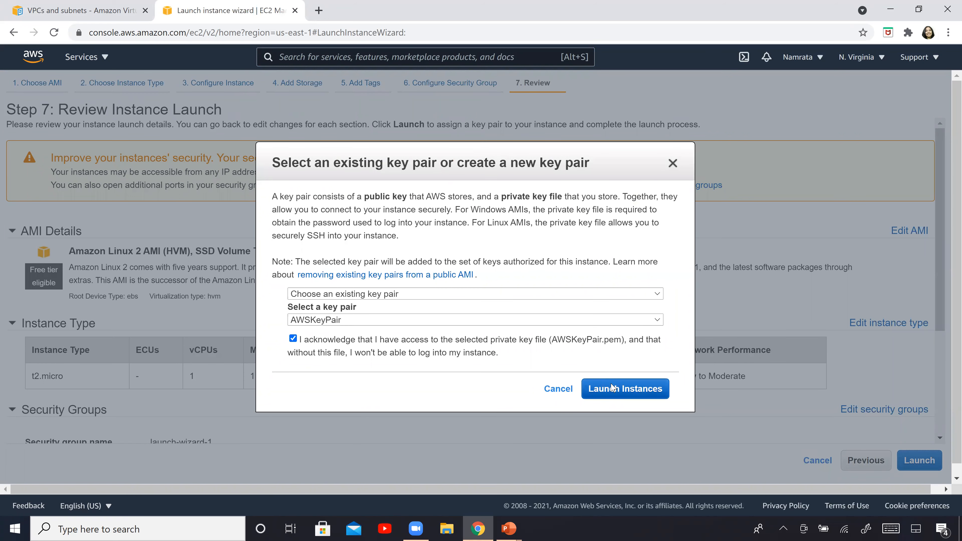
left_click(611, 387)
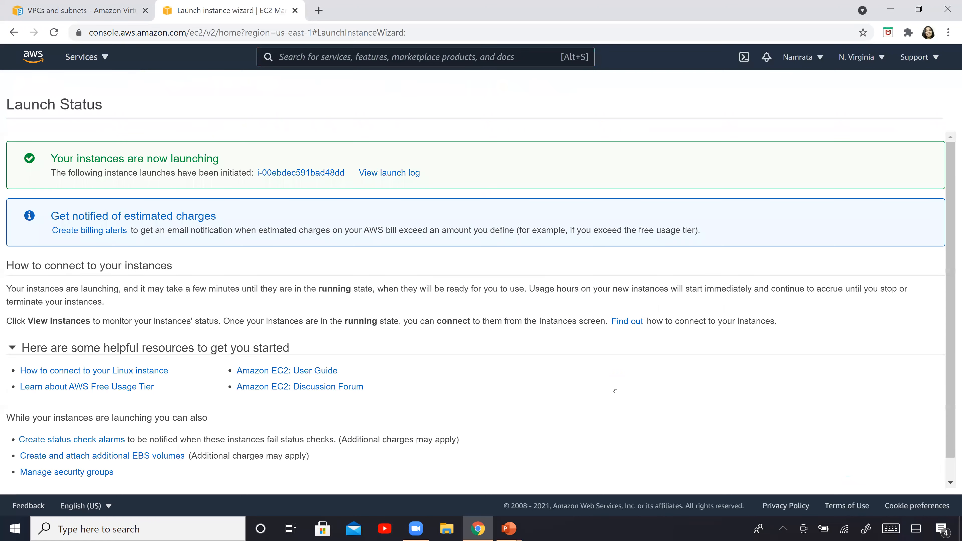
left_click(322, 172)
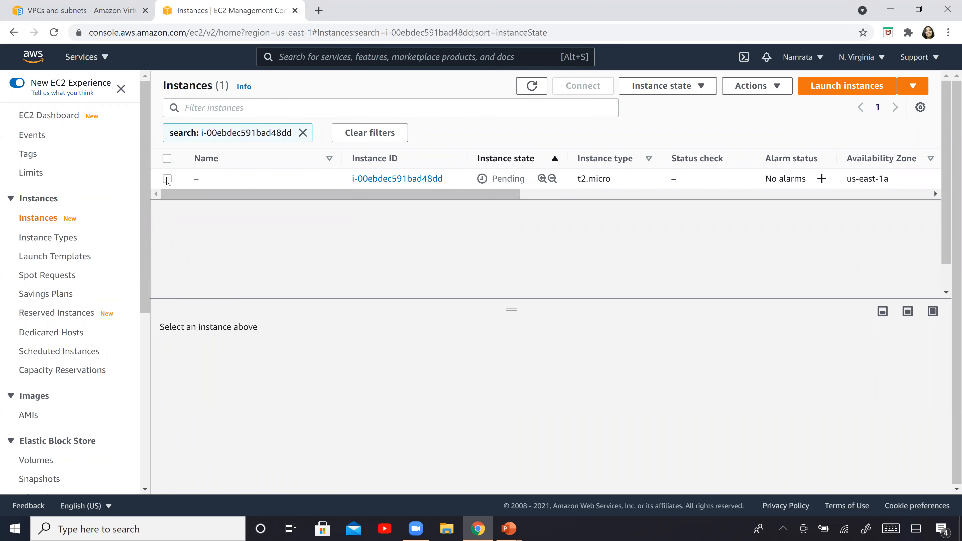
left_click(167, 179)
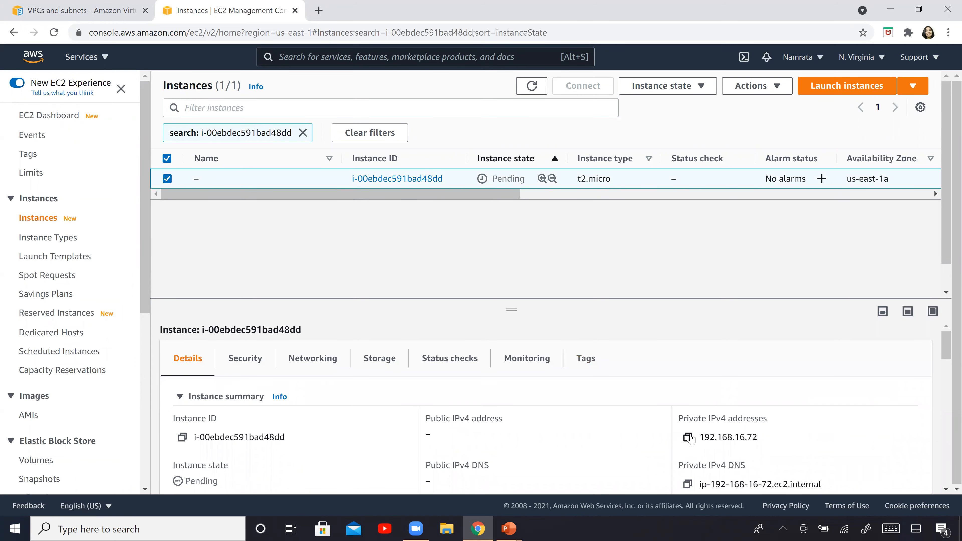